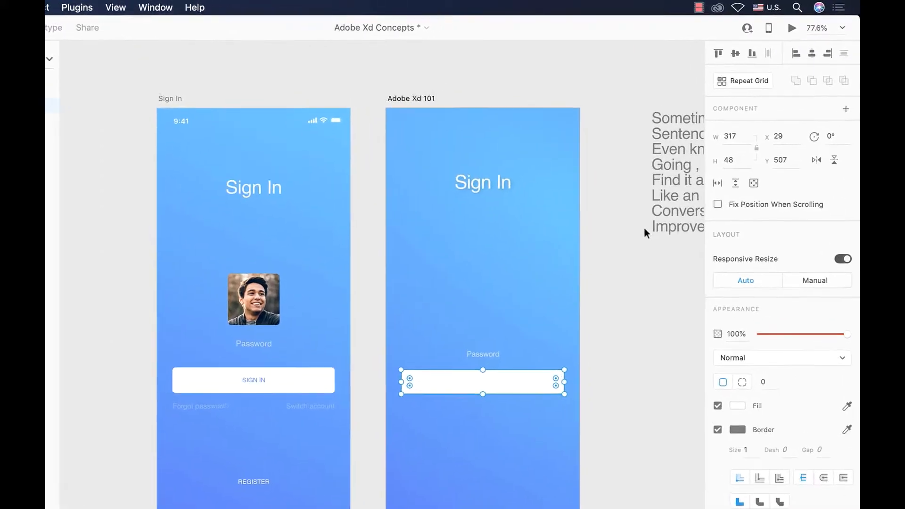
# - Resize the white rectangle below the Password text to 310 by 50 and centre it horizontally on the artboard
pyautogui.click(730, 152)
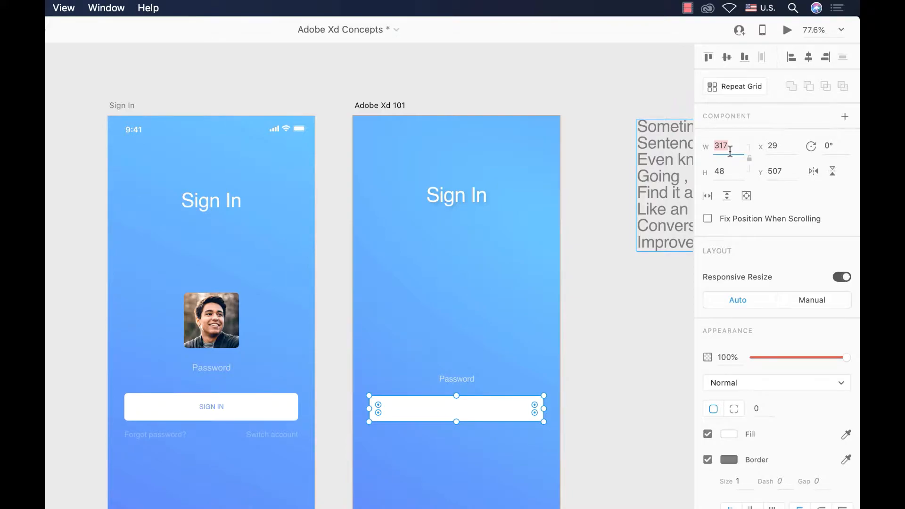
pyautogui.write('310')
pyautogui.press('Return')
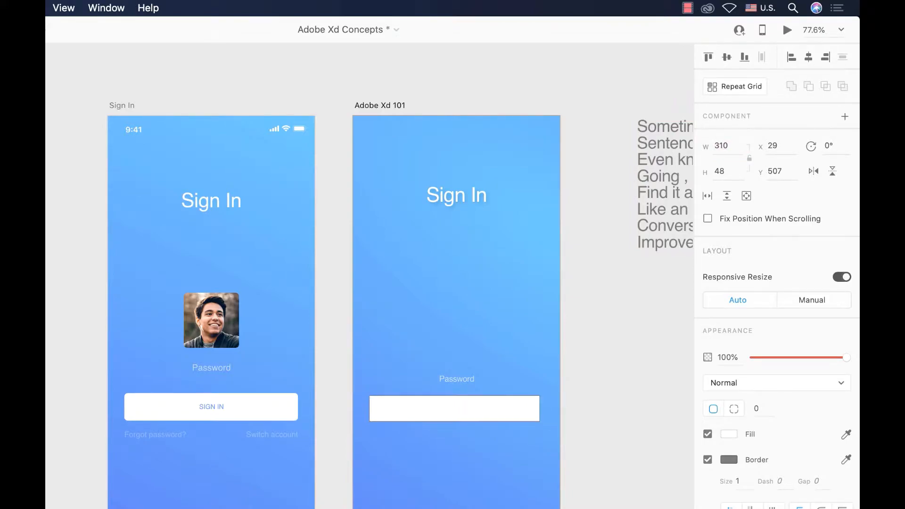
pyautogui.click(733, 173)
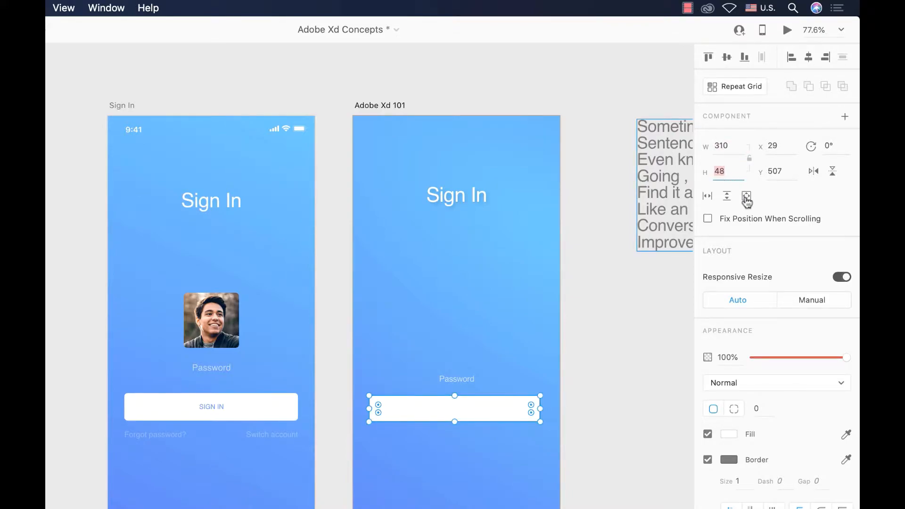
pyautogui.write('50')
pyautogui.press('Return')
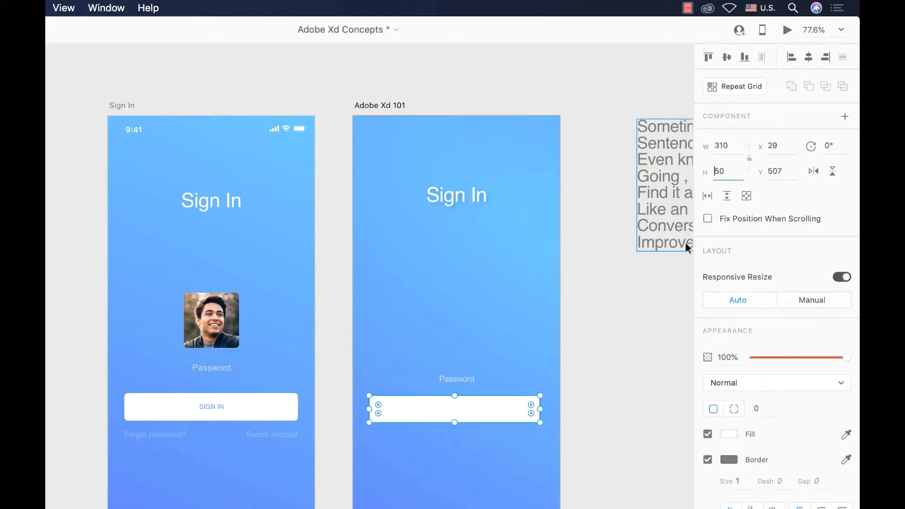
pyautogui.moveTo(485, 409); pyautogui.dragTo(488, 410)
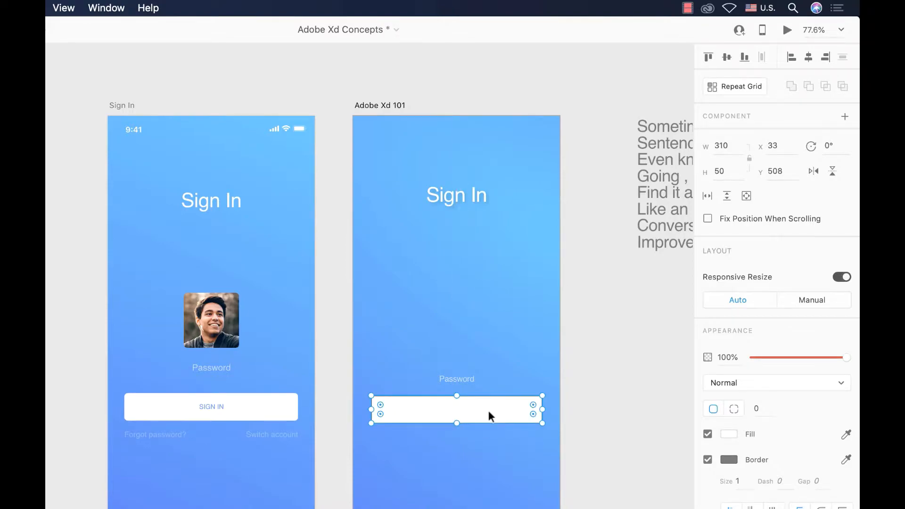
# - Remove the white rectangle's border and round its corners to a radius of about 7
pyautogui.scroll(5, 488, 410)
pyautogui.hscroll(-3, 489, 410)
pyautogui.scroll(-1, 489, 410)
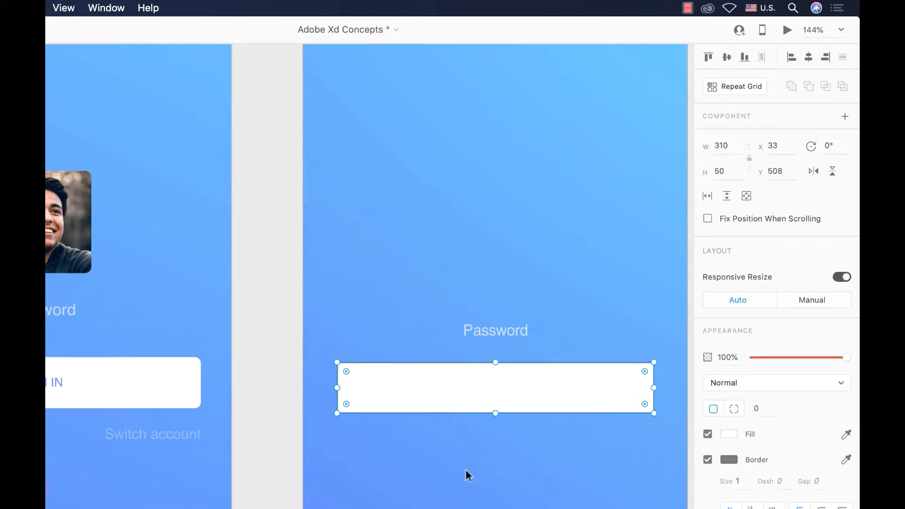
pyautogui.click(708, 460)
pyautogui.click(389, 398)
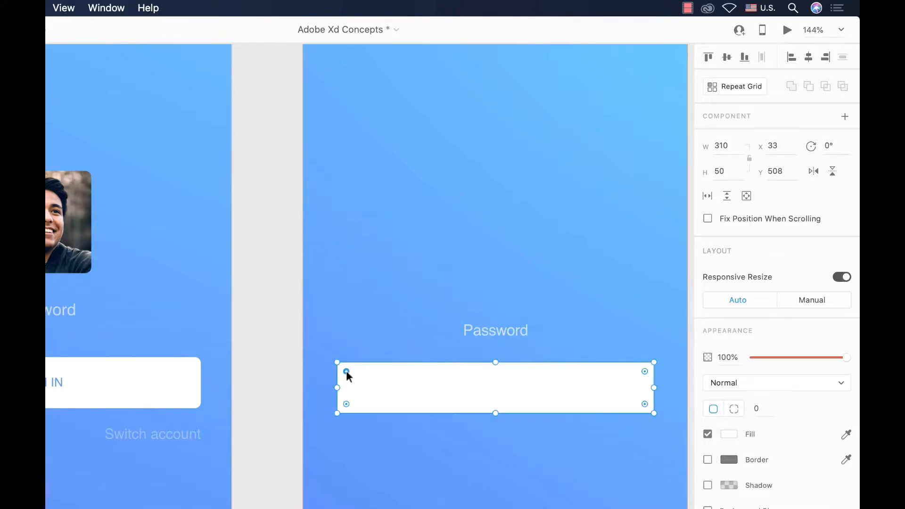
pyautogui.moveTo(348, 372); pyautogui.dragTo(344, 366)
pyautogui.click(375, 480)
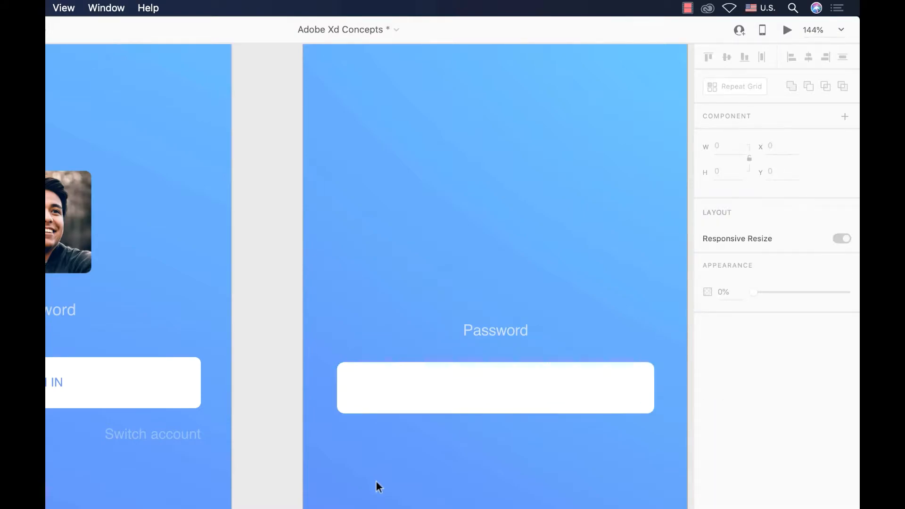
pyautogui.click(539, 389)
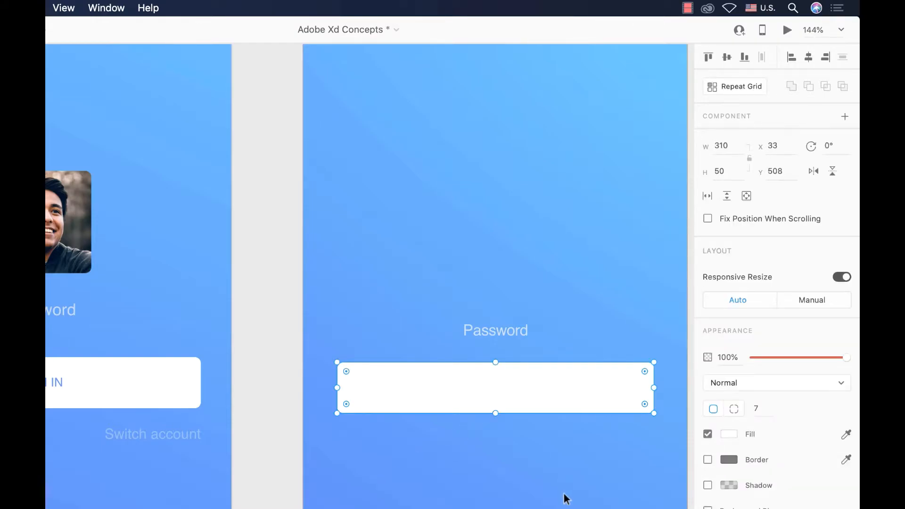
# - Add a "Sign In" text label and place it just above the white rectangle, beside the Password text
pyautogui.hscroll(-3, 234, 502)
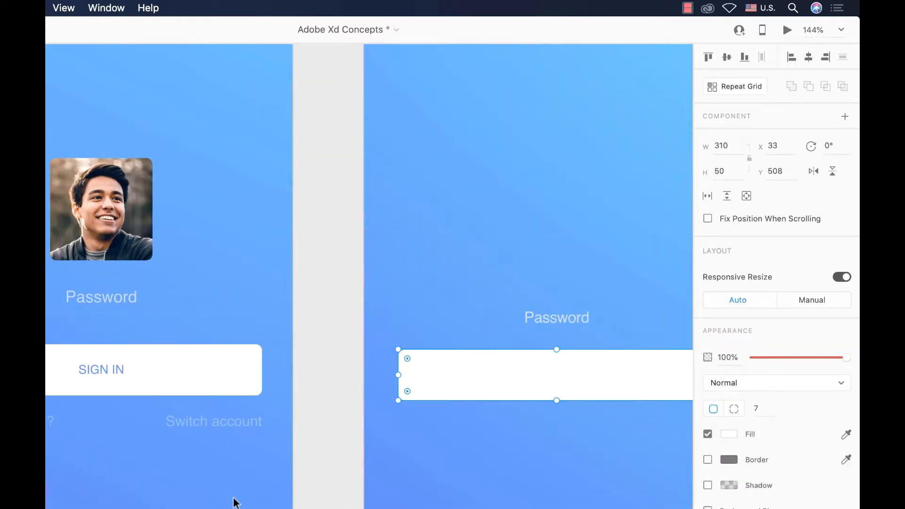
pyautogui.hscroll(8, 233, 500)
pyautogui.hscroll(-5, 233, 500)
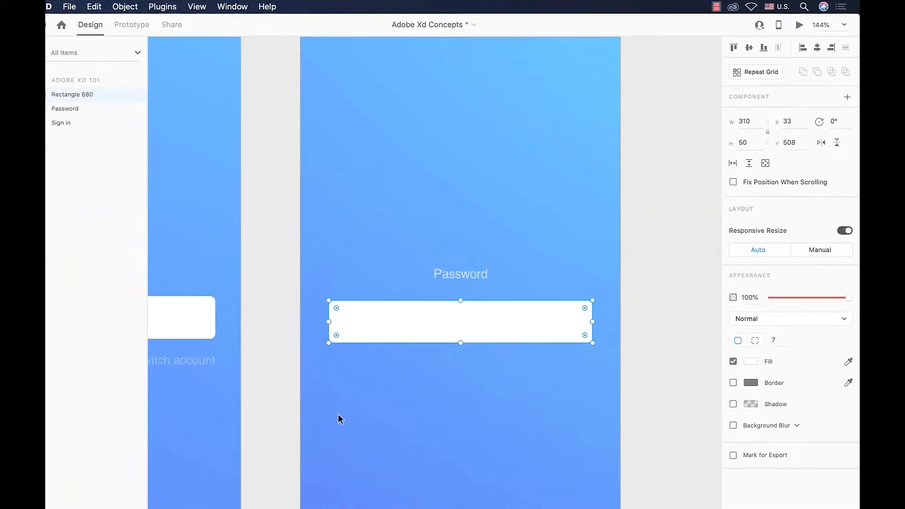
pyautogui.hscroll(-2, 362, 400)
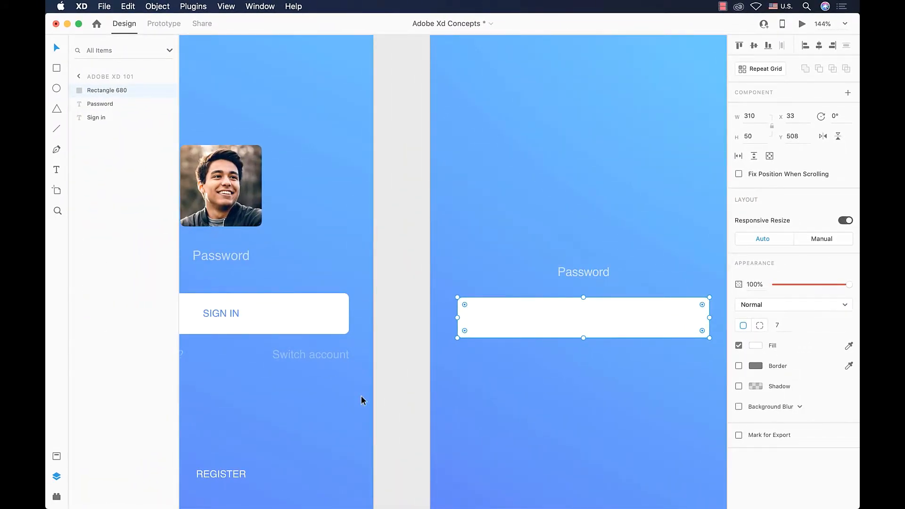
pyautogui.click(57, 171)
pyautogui.click(520, 320)
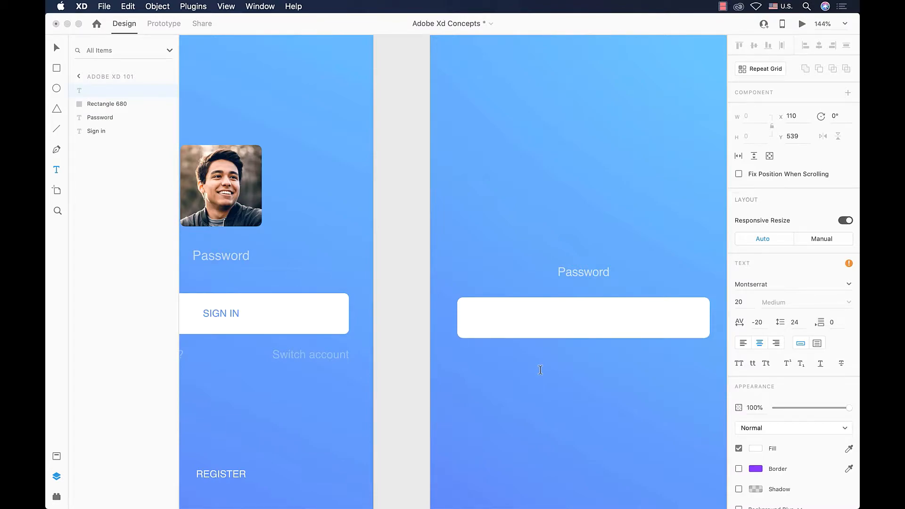
pyautogui.write('s')
pyautogui.press('Escape')
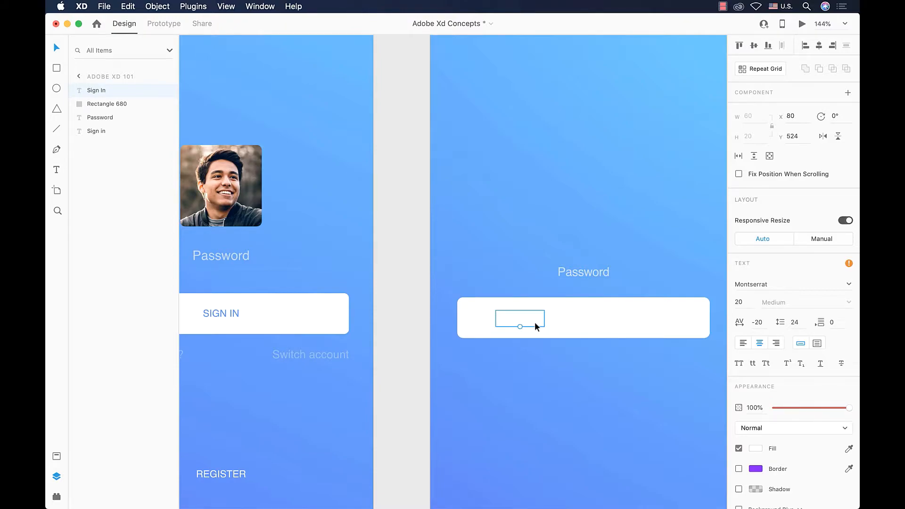
pyautogui.moveTo(535, 322); pyautogui.dragTo(526, 279)
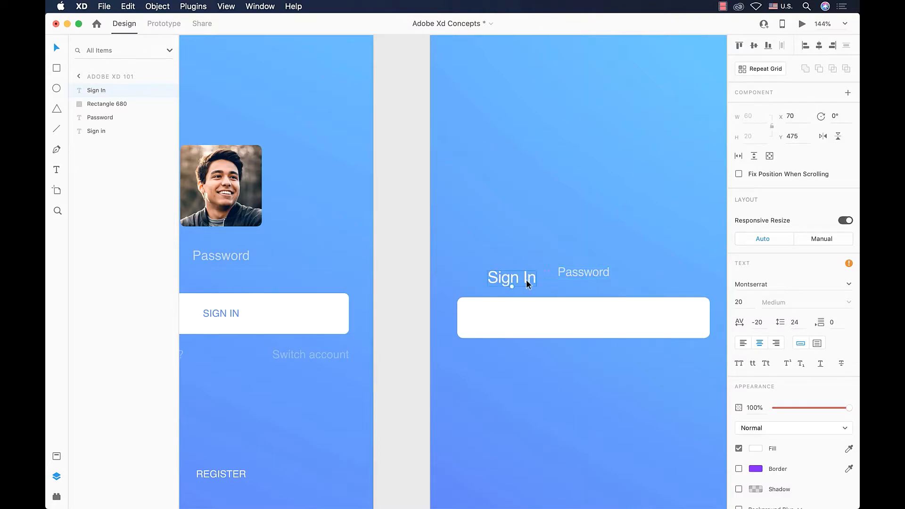
# - Fill the new Sign In label with the saved darker blue swatch and centre it on the white rectangle
pyautogui.click(755, 448)
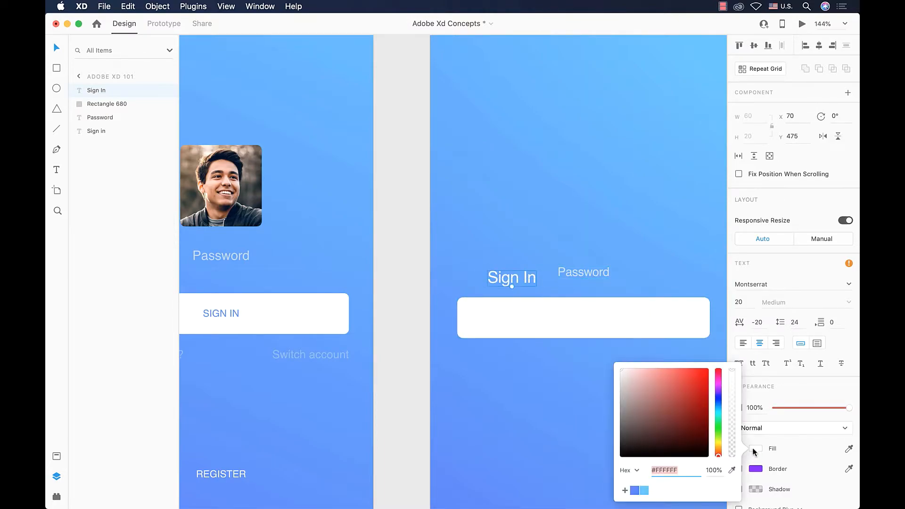
pyautogui.click(634, 491)
pyautogui.click(518, 282)
pyautogui.moveTo(514, 282); pyautogui.dragTo(585, 316)
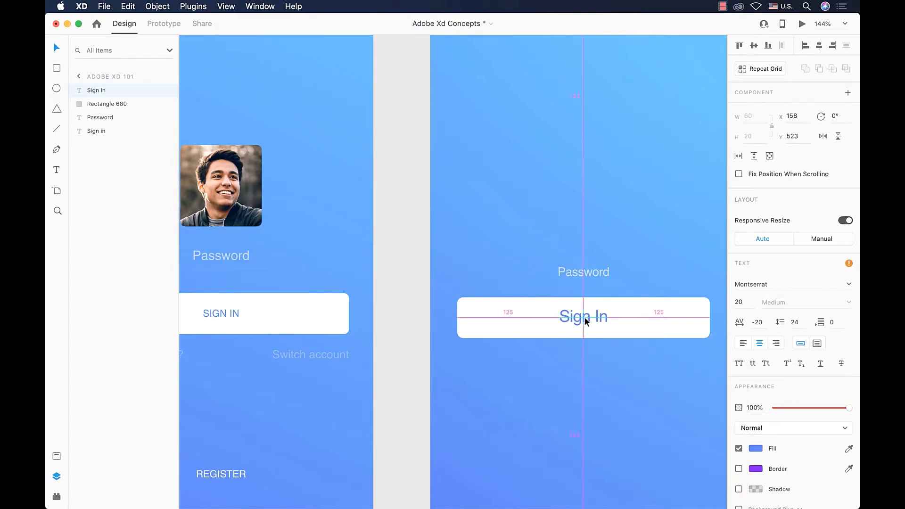
# - Try the light blue #60C3FD swatch on the Sign In label and restore the darker blue swatch
pyautogui.click(756, 448)
pyautogui.click(644, 492)
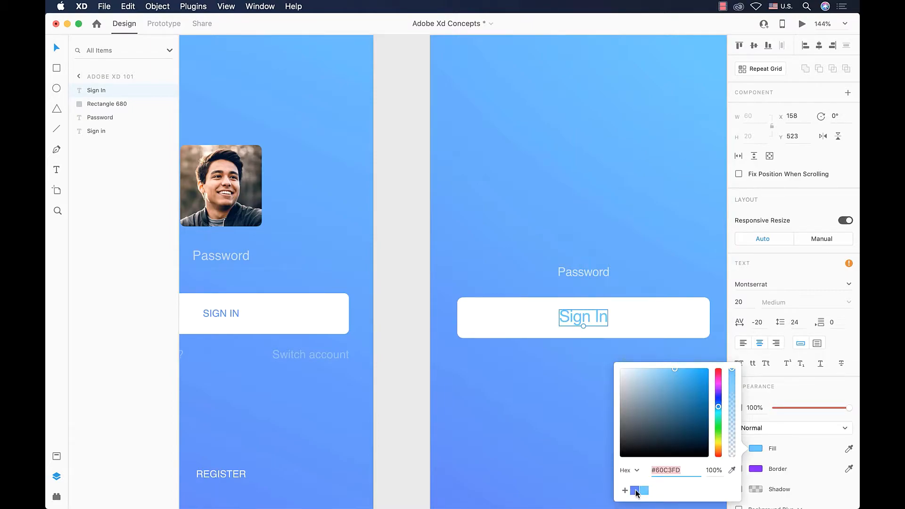
pyautogui.click(635, 491)
pyautogui.click(573, 353)
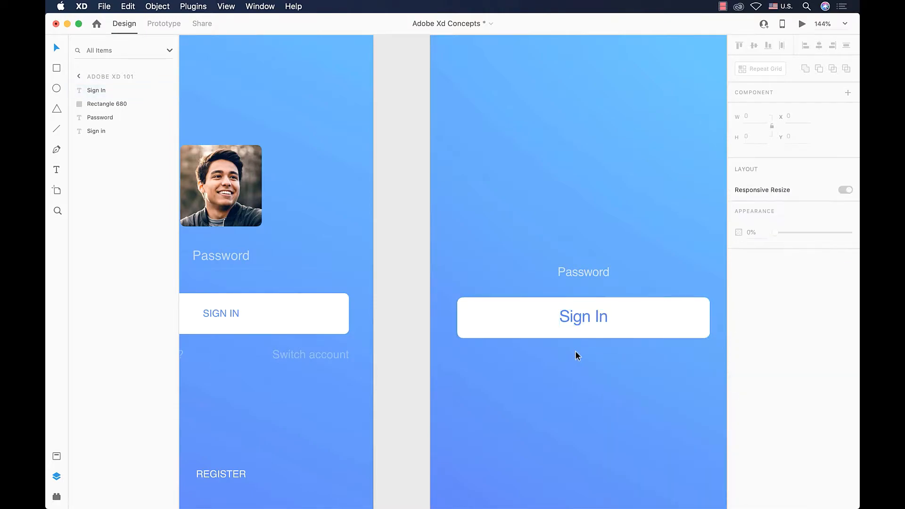
# - Shift the Sign In label slightly off centre and move it back to the white rectangle's centre
pyautogui.moveTo(584, 318)
pyautogui.mouseDown()
pyautogui.moveTo(599, 318)
pyautogui.moveTo(586, 319)
pyautogui.mouseUp()
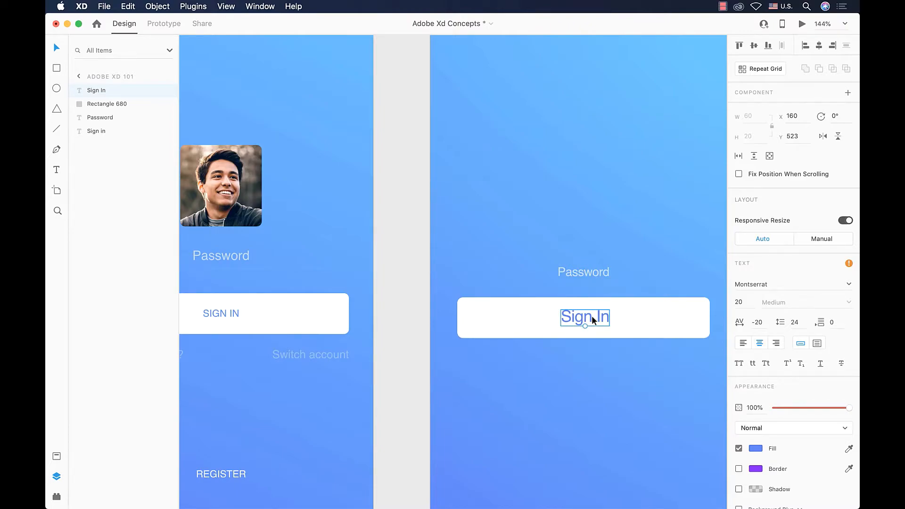
pyautogui.moveTo(592, 316); pyautogui.dragTo(587, 315)
pyautogui.scroll(-5, 588, 315)
pyautogui.hscroll(3, 579, 323)
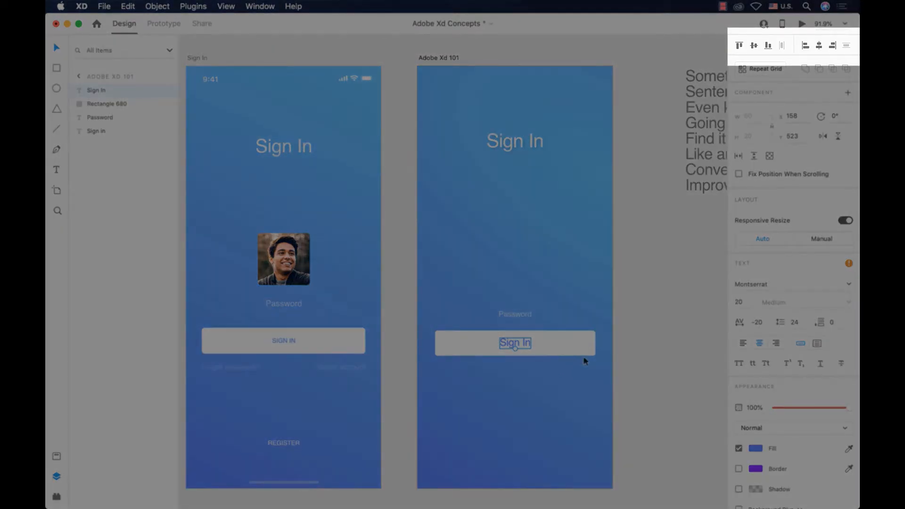
# - Try each vertical and horizontal alignment of the white rectangle within the artboard, and move it back below the Password text
pyautogui.click(575, 351)
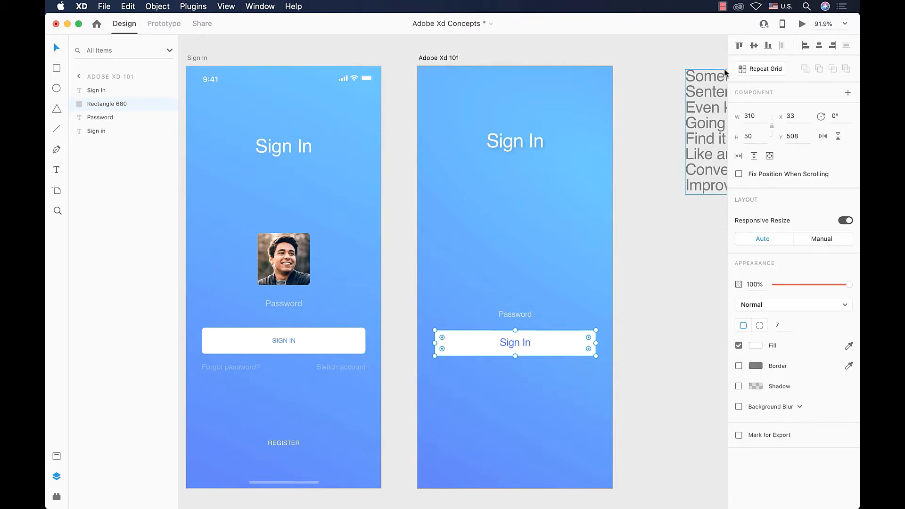
pyautogui.click(739, 45)
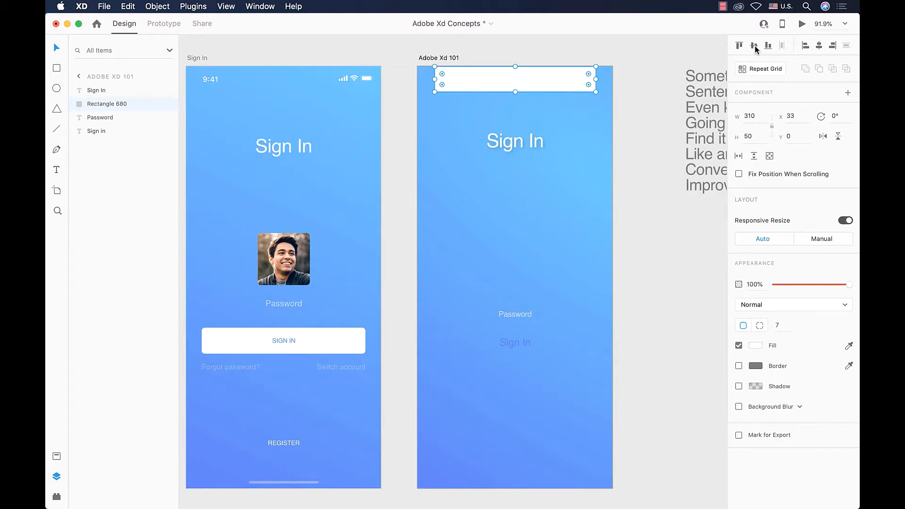
pyautogui.click(754, 46)
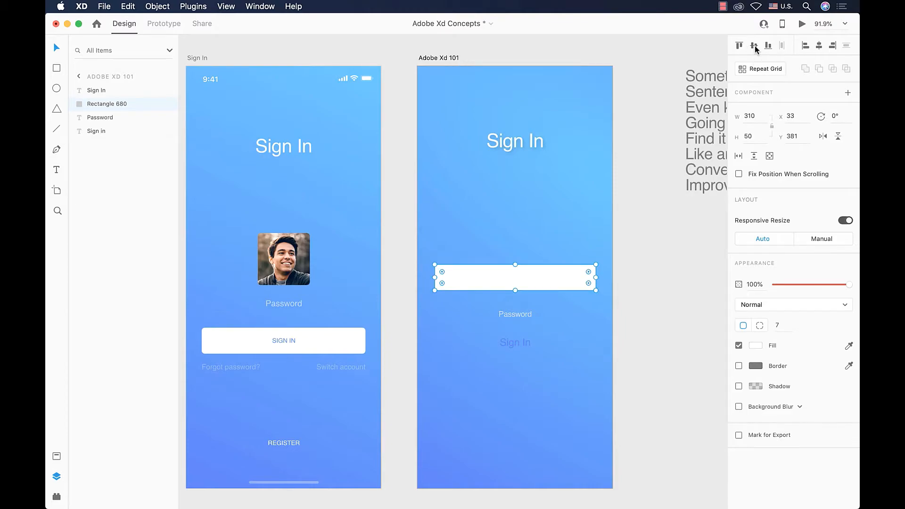
pyautogui.click(768, 46)
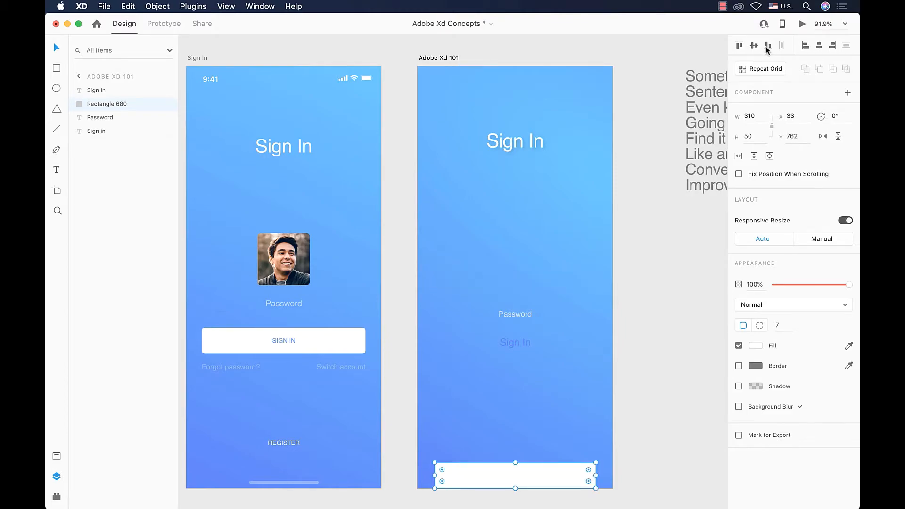
pyautogui.click(806, 46)
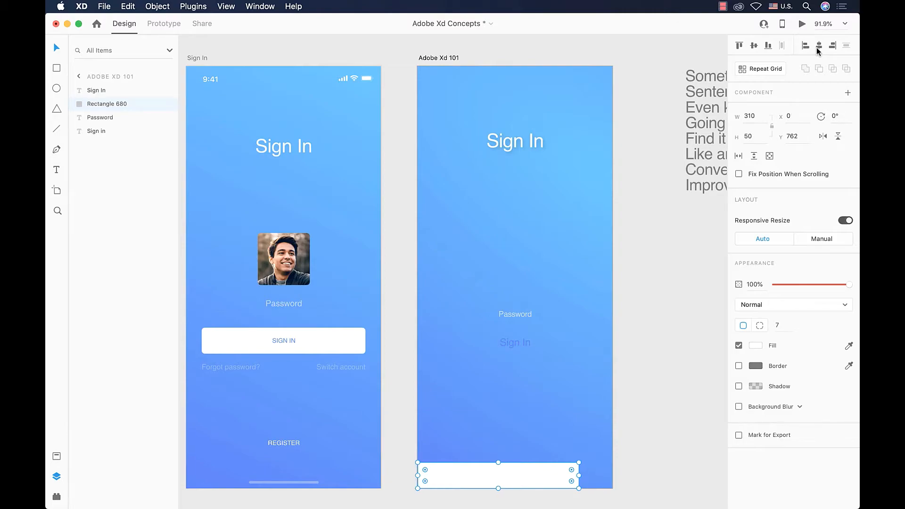
pyautogui.click(819, 46)
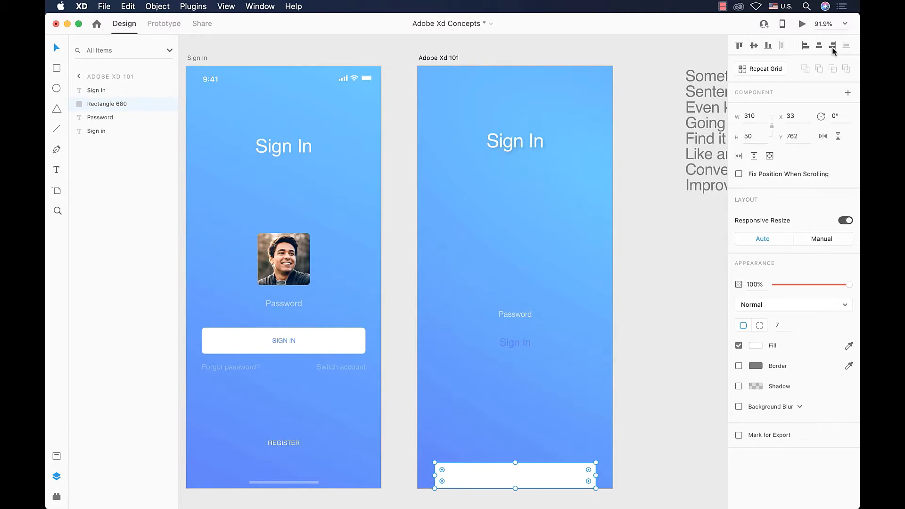
pyautogui.click(833, 49)
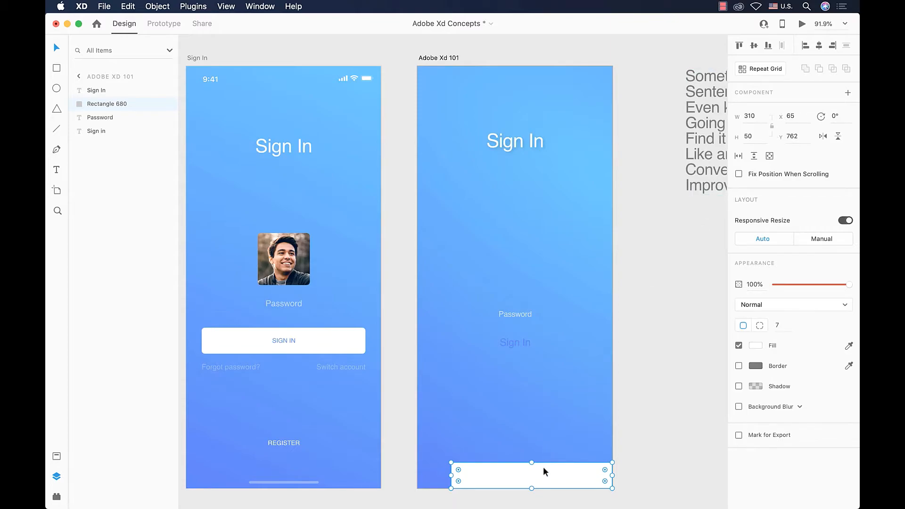
pyautogui.moveTo(544, 484)
pyautogui.mouseDown()
pyautogui.moveTo(515, 428)
pyautogui.moveTo(520, 350)
pyautogui.moveTo(528, 347)
pyautogui.moveTo(485, 347)
pyautogui.mouseUp()
# - Select the white rectangle and Sign In label together, try their edge alignments, and finish with both centred horizontally and vertically
pyautogui.moveTo(465, 377); pyautogui.dragTo(568, 327)
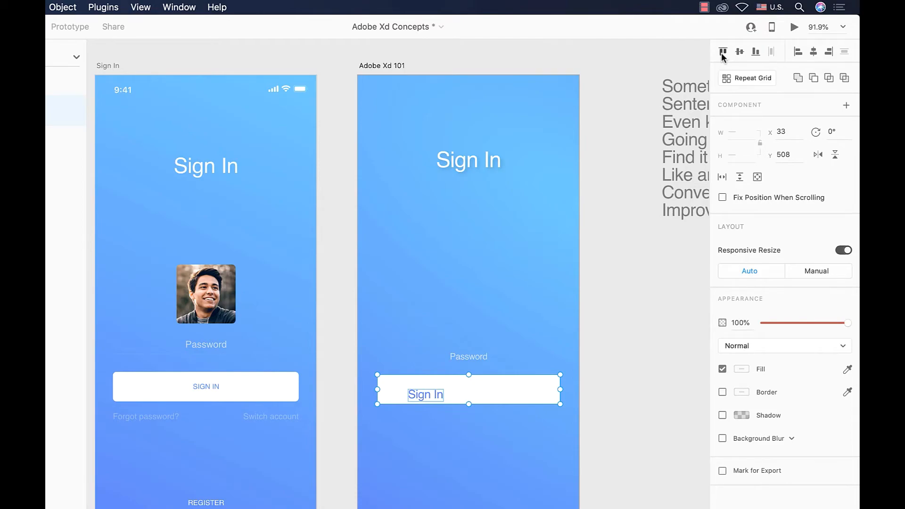
pyautogui.click(722, 53)
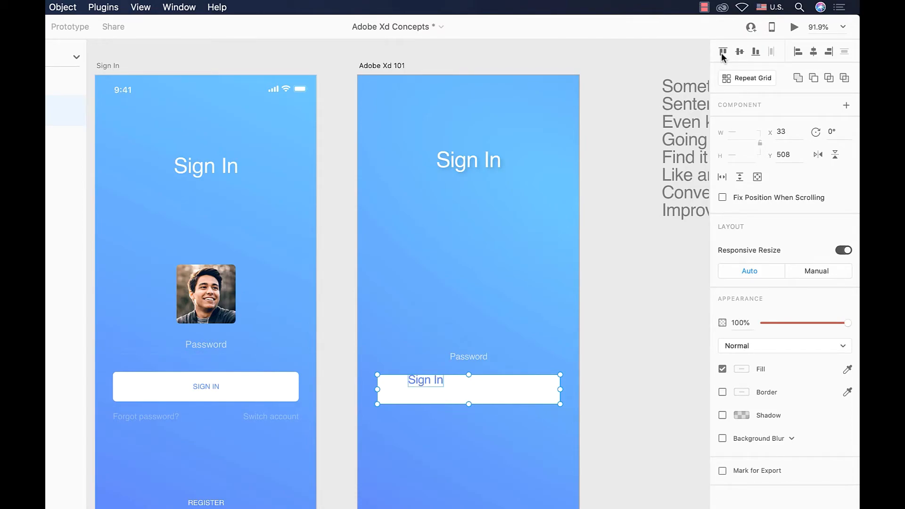
pyautogui.click(738, 53)
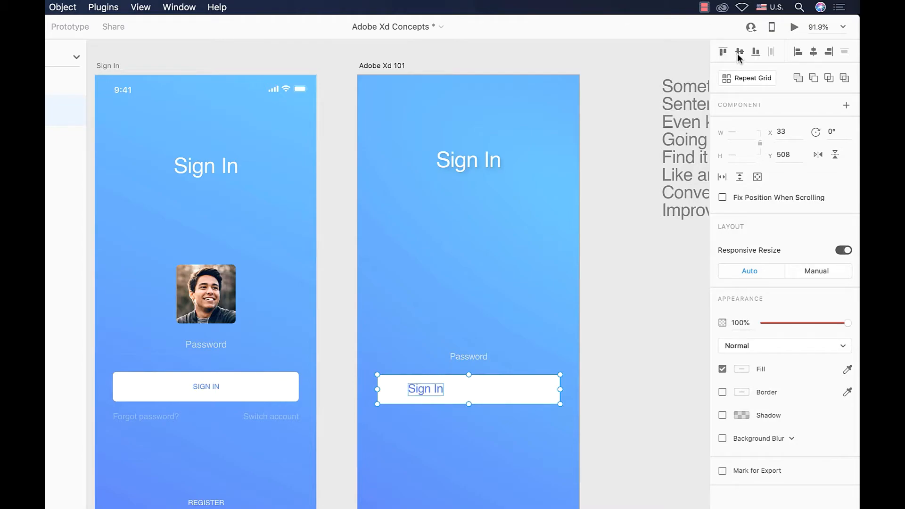
pyautogui.click(755, 53)
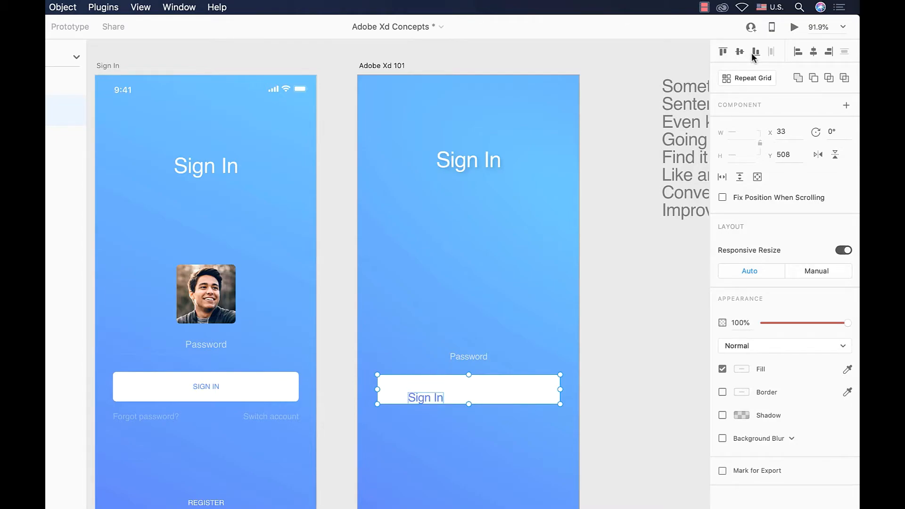
pyautogui.click(797, 52)
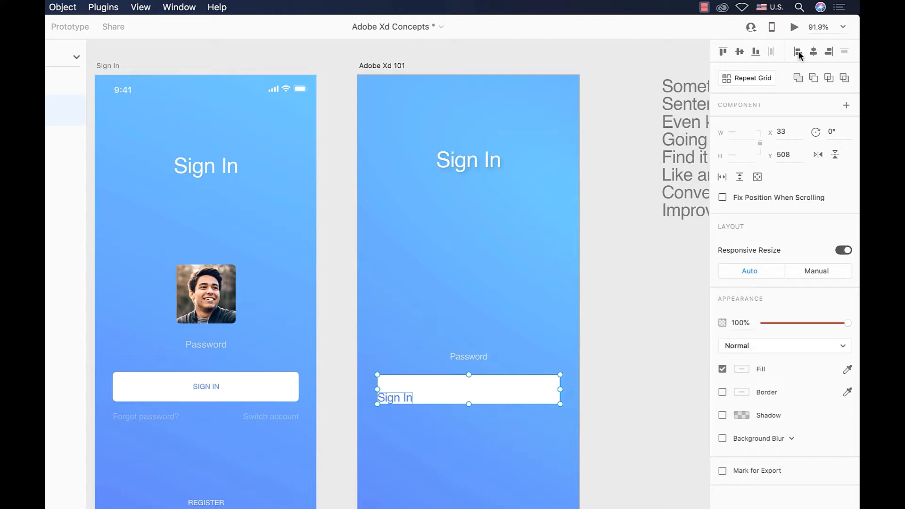
pyautogui.click(829, 53)
pyautogui.click(815, 52)
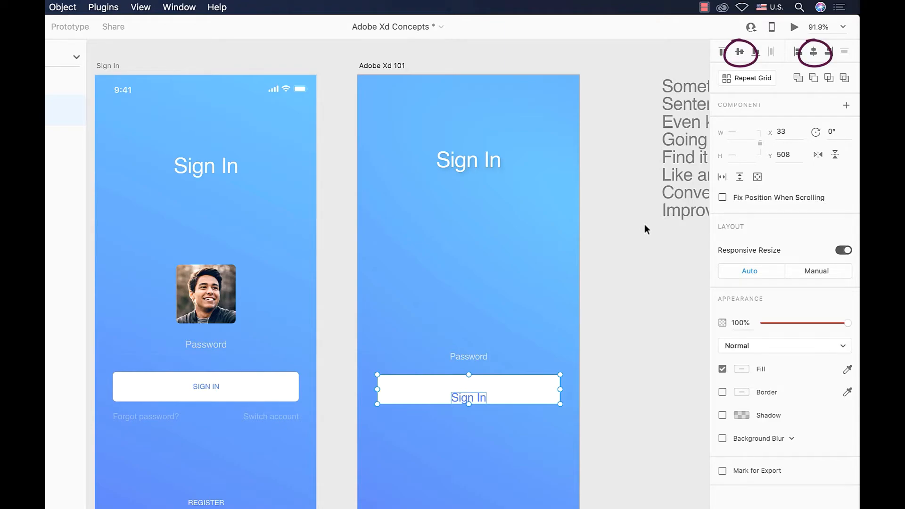
pyautogui.click(739, 52)
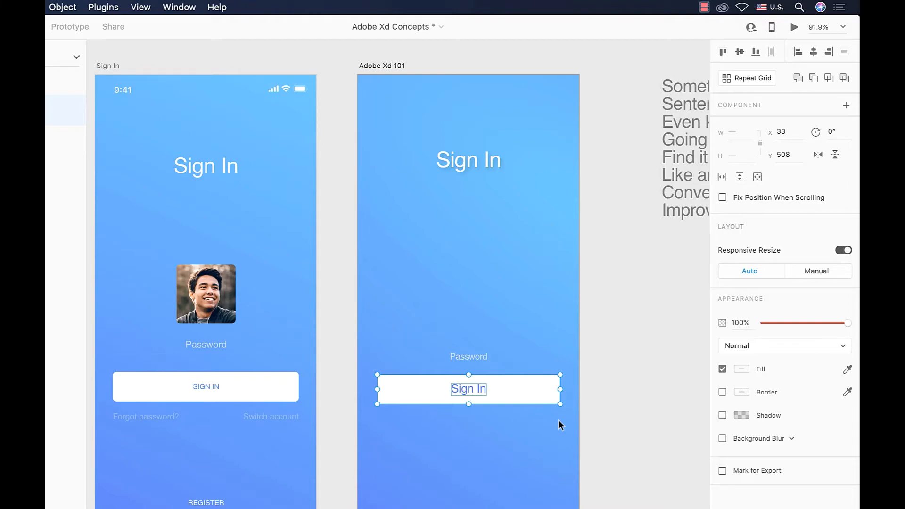
# - Shrink the Sign In label on the white rectangle to font size 12 and nudge it down slightly
pyautogui.click(464, 410)
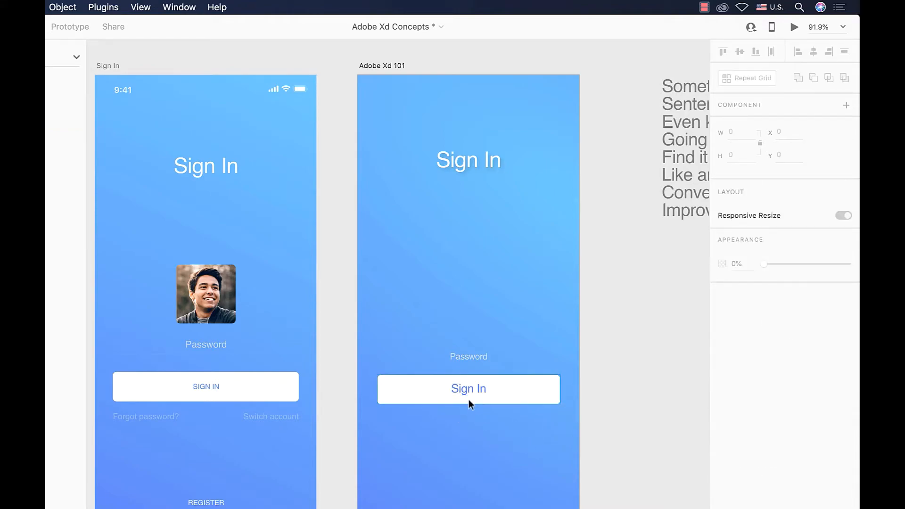
pyautogui.scroll(5, 468, 389)
pyautogui.click(463, 390)
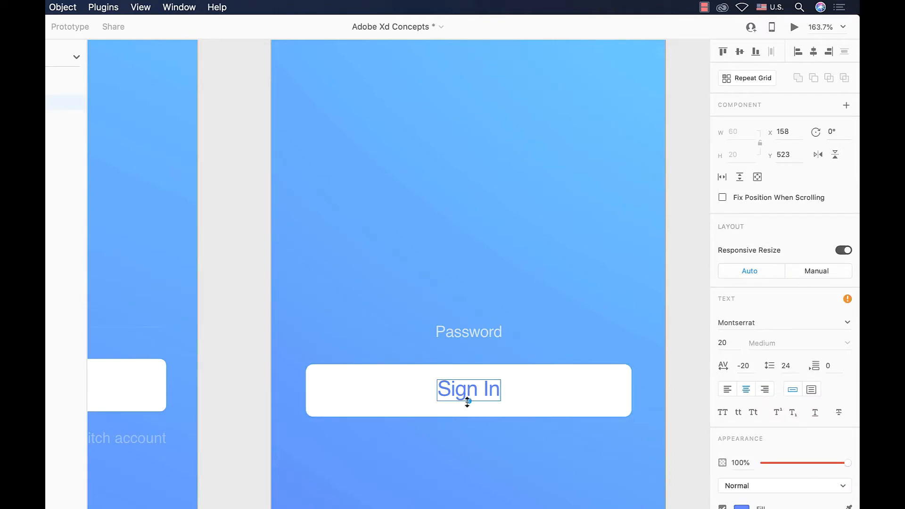
pyautogui.moveTo(464, 400); pyautogui.dragTo(466, 394)
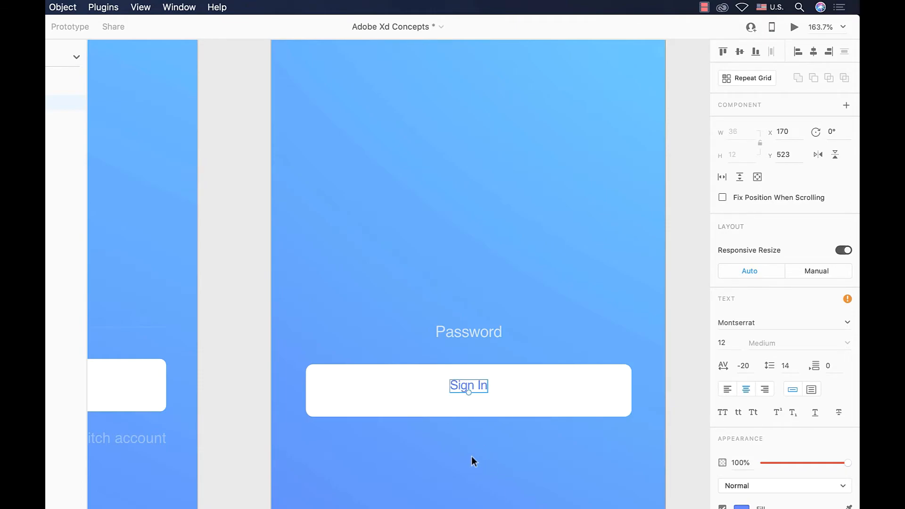
pyautogui.press('Down')
# - Select the white rectangle and the resized Sign In label together and centre them vertically and horizontally
pyautogui.click(524, 353)
pyautogui.moveTo(525, 353); pyautogui.dragTo(426, 461)
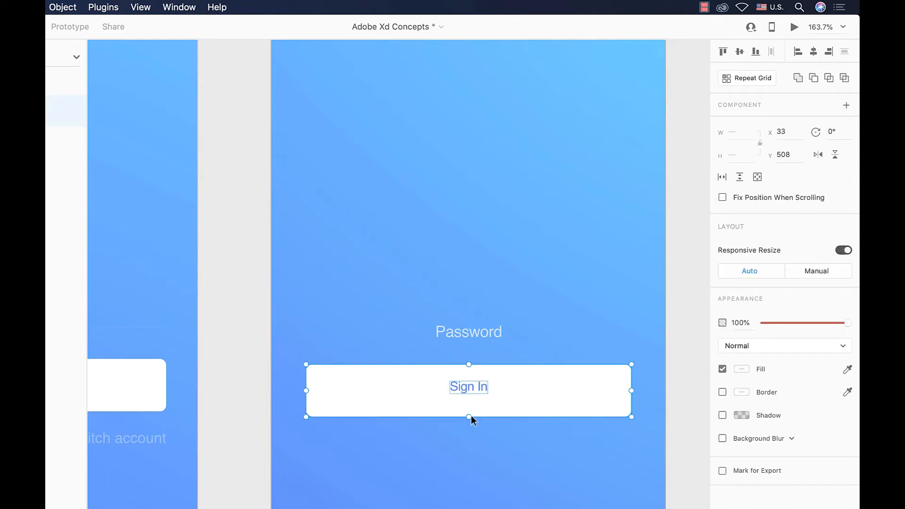
pyautogui.click(739, 52)
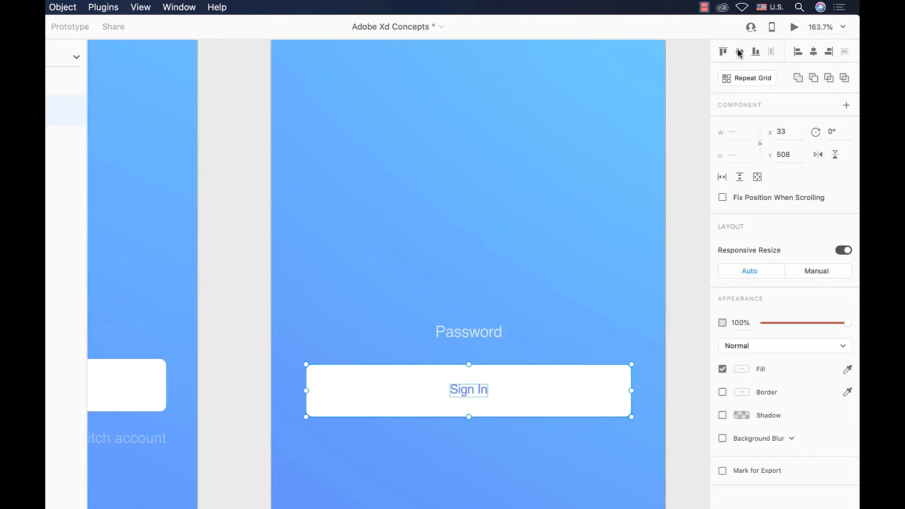
pyautogui.click(815, 52)
pyautogui.click(462, 420)
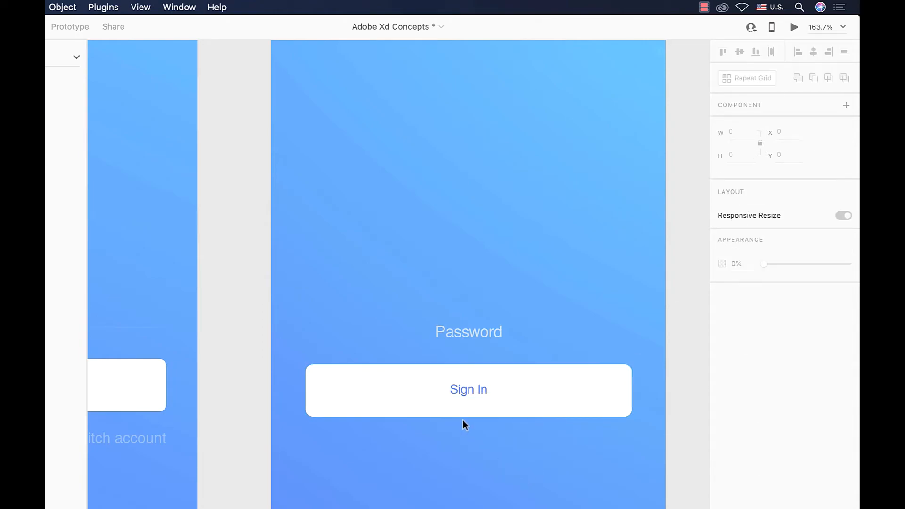
# - Set the character spacing of the Sign In label on the white rectangle to 15
pyautogui.doubleClick(474, 388)
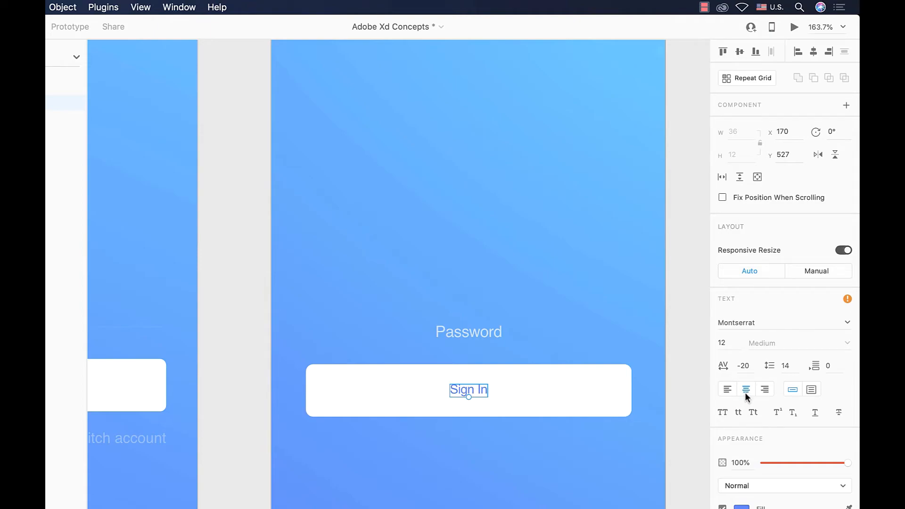
pyautogui.write('-4')
pyautogui.press('Return')
pyautogui.press('BackSpace')
pyautogui.write('14')
pyautogui.press('Return')
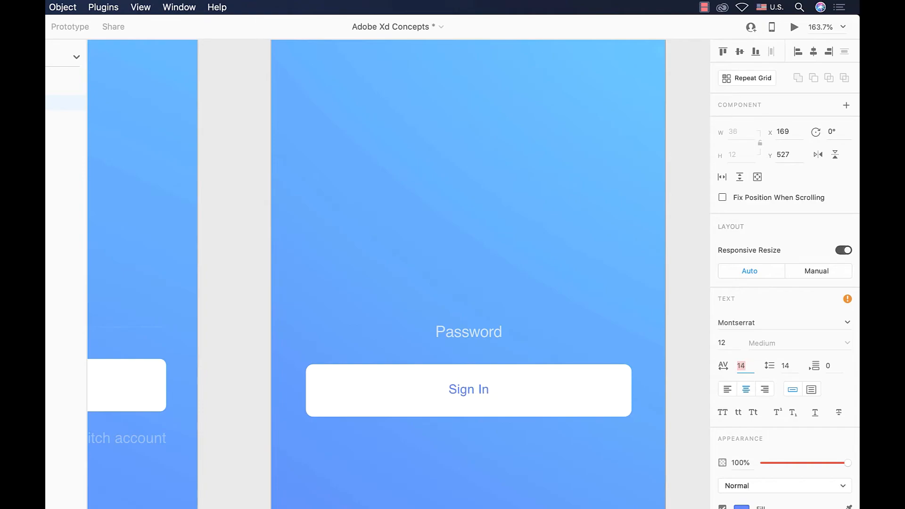
pyautogui.press('Down')
pyautogui.click(501, 504)
pyautogui.click(468, 393)
pyautogui.moveTo(509, 447); pyautogui.dragTo(450, 380)
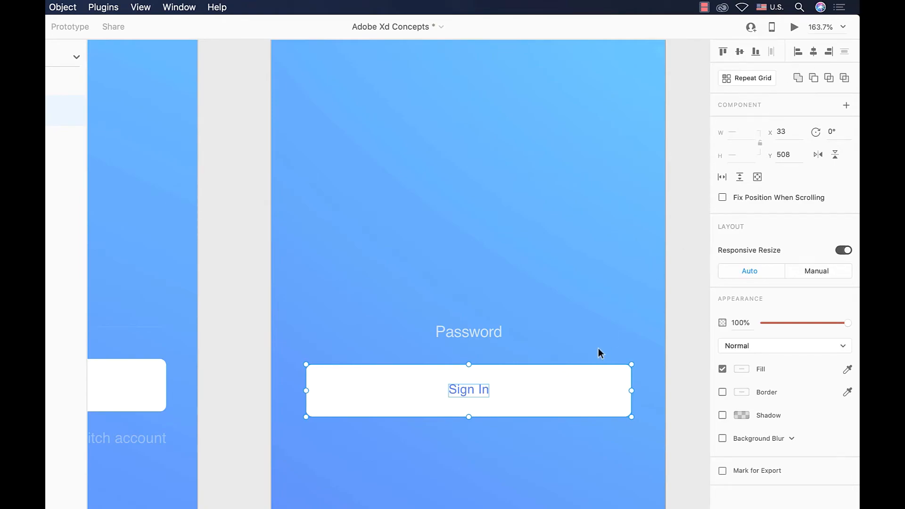
pyautogui.click(536, 453)
# - Convert the Sign In label on the white rectangle to all uppercase, matching the original button
pyautogui.click(468, 390)
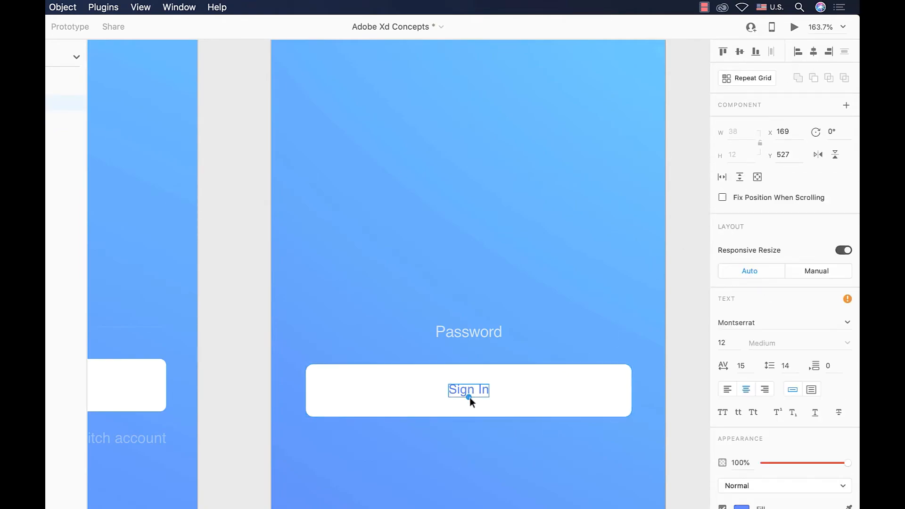
pyautogui.hscroll(-5, 453, 437)
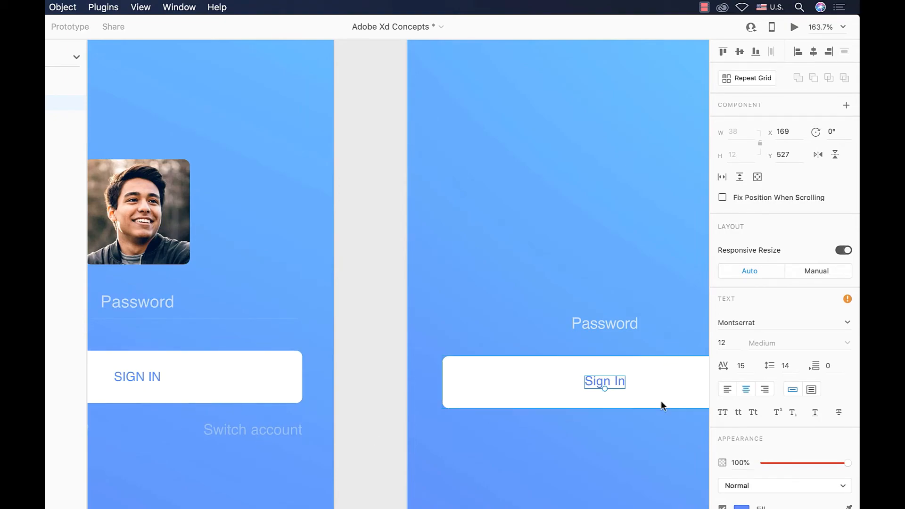
pyautogui.click(722, 413)
# - Select the SIGN IN label and the white rectangle together and group them
pyautogui.hscroll(5, 548, 463)
pyautogui.moveTo(548, 464); pyautogui.dragTo(445, 371)
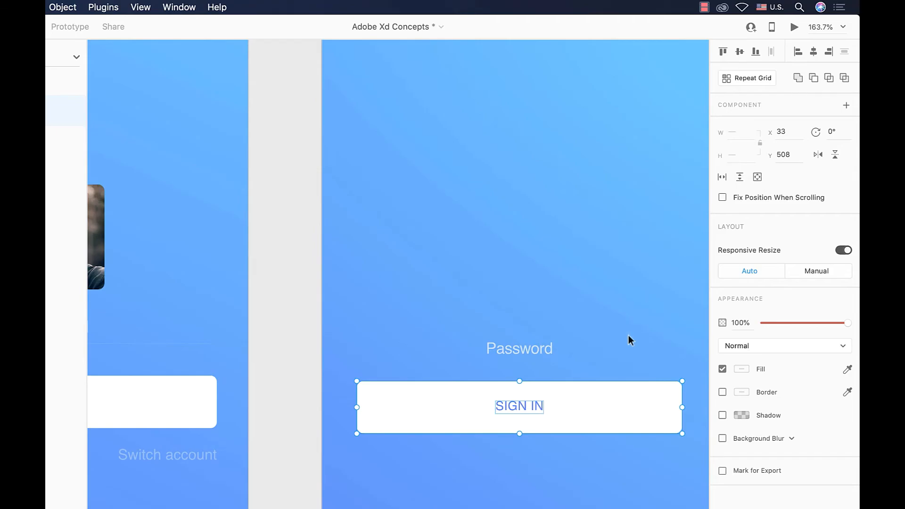
pyautogui.scroll(-4, 629, 335)
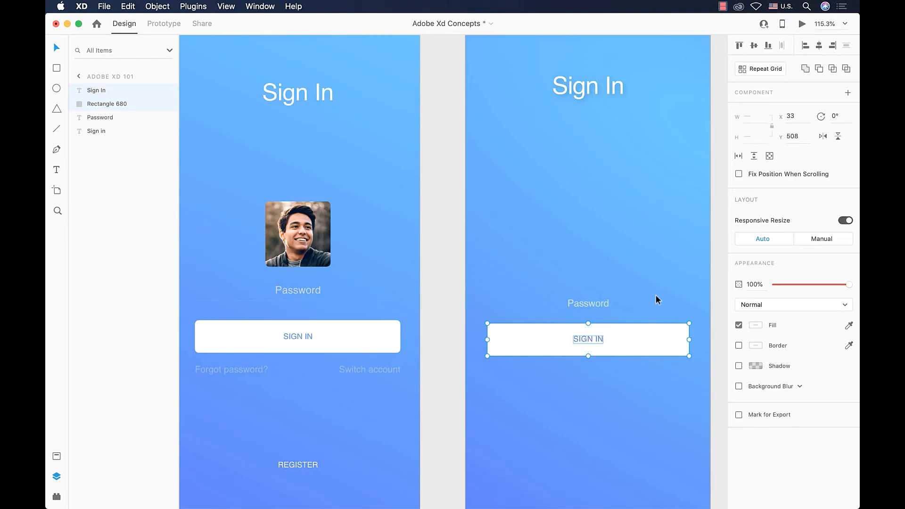
pyautogui.click(654, 319)
pyautogui.moveTo(659, 312); pyautogui.dragTo(529, 414)
pyautogui.rightClick(533, 348)
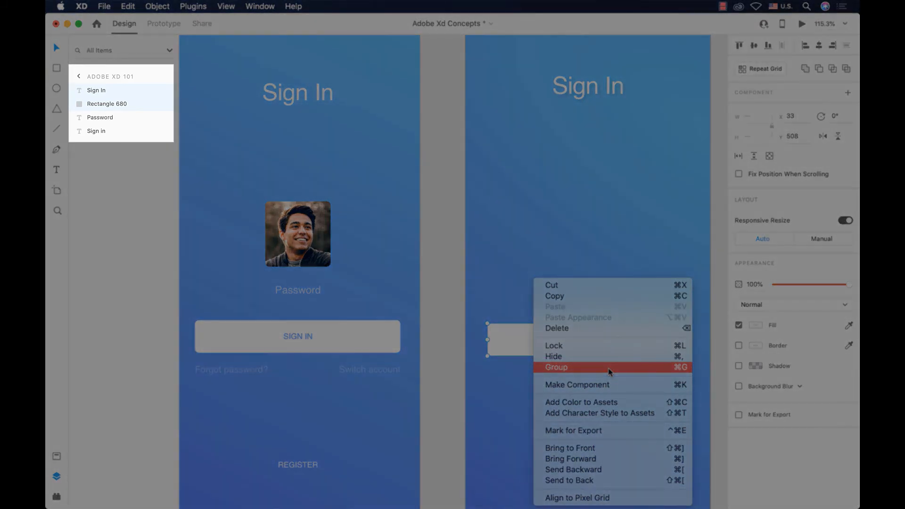
pyautogui.click(610, 371)
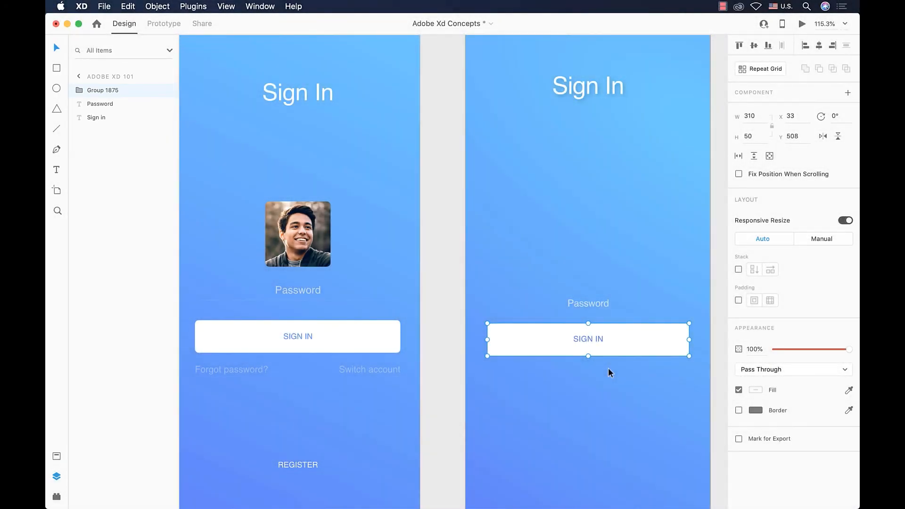
# - Rename the new group of label and rectangle as "Sign in button"
pyautogui.doubleClick(99, 92)
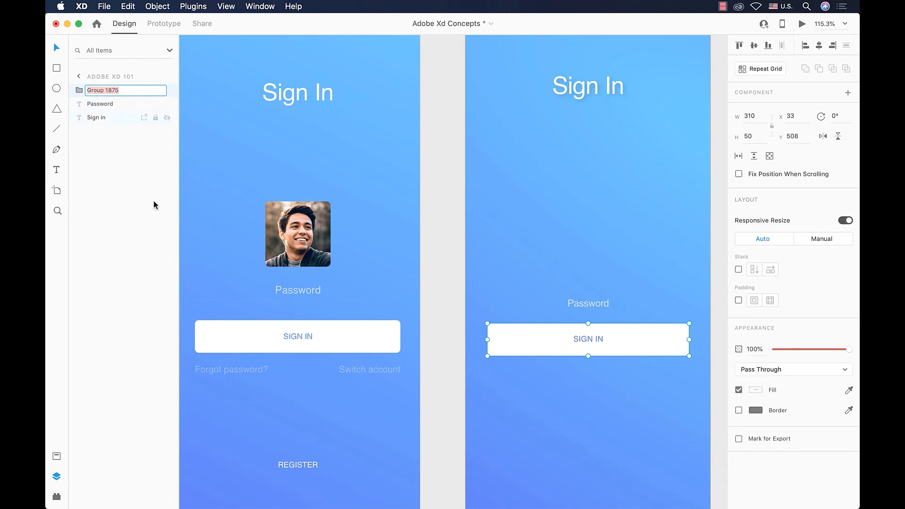
pyautogui.write('Sign in button')
pyautogui.press('Return')
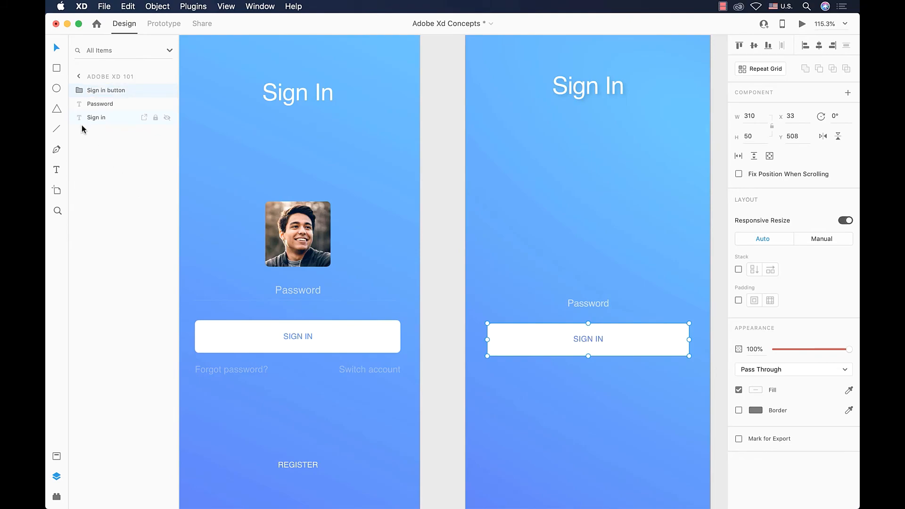
# - Expand the Sign in button group in the layer list and select its text and rectangle in turn
pyautogui.click(74, 89)
pyautogui.click(108, 108)
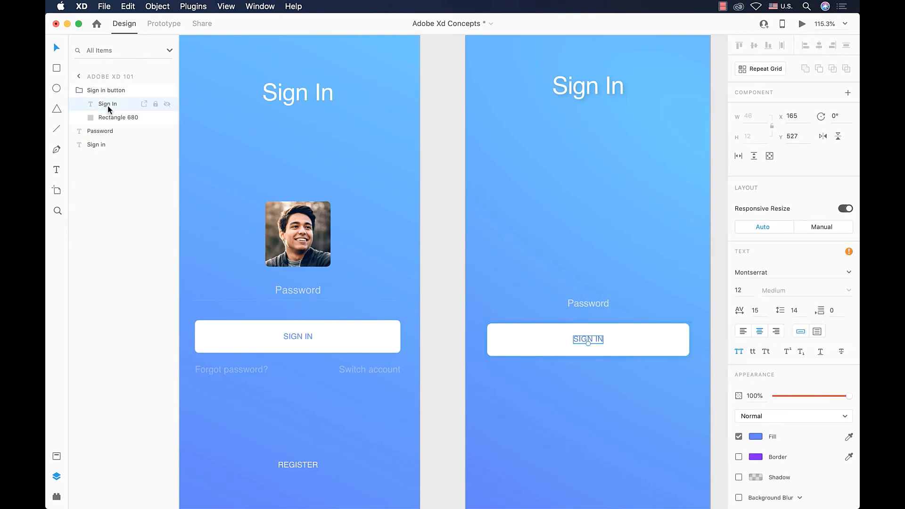
pyautogui.click(118, 116)
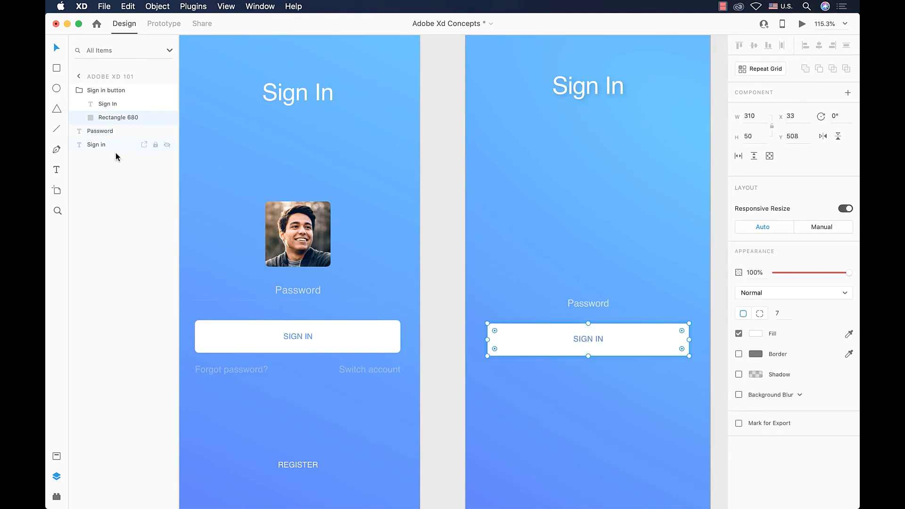